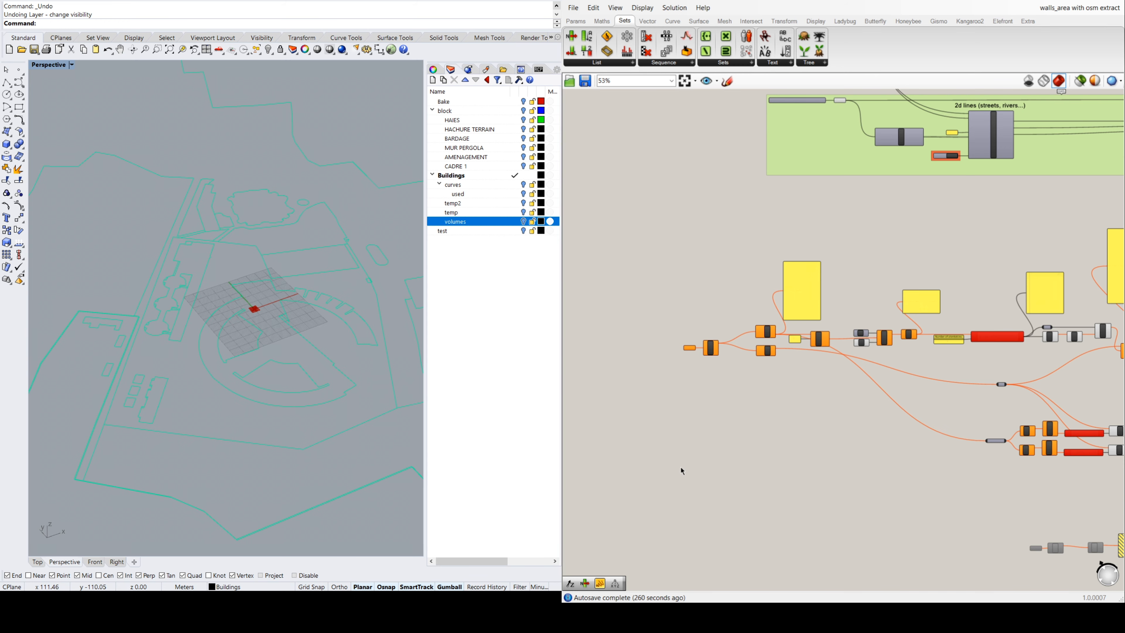
Turn on the volumes layer and reference all its building volumes in the Brep parameter that feeds the wall-area definition
scroll(680, 465, down, 3)
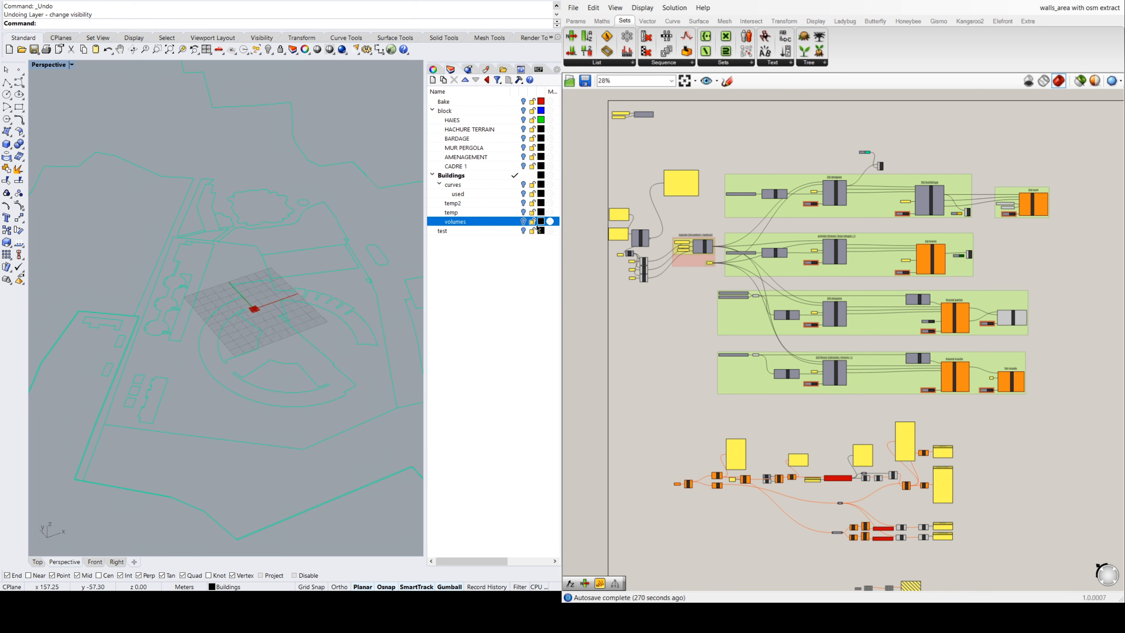
click(524, 221)
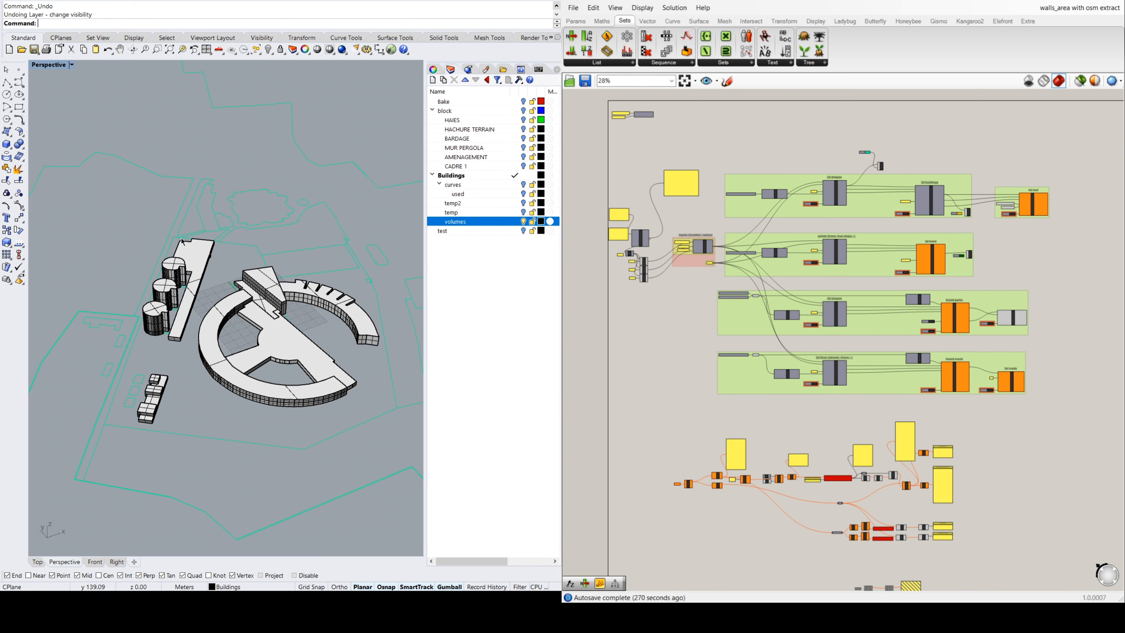
scroll(682, 476, up, 5)
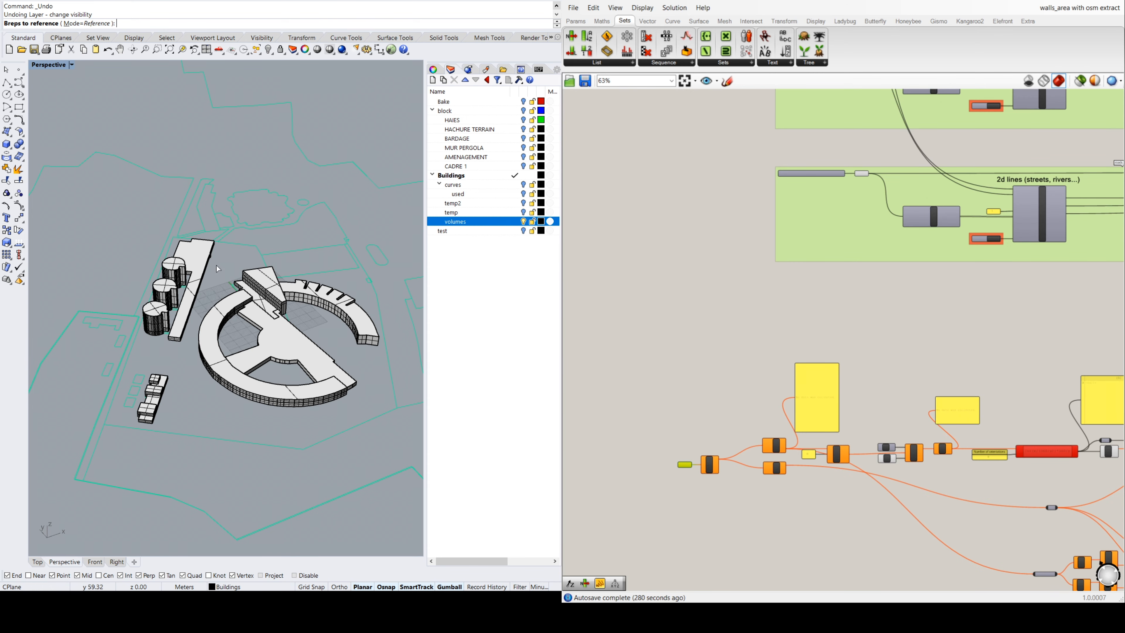
drag(117, 202, 382, 496)
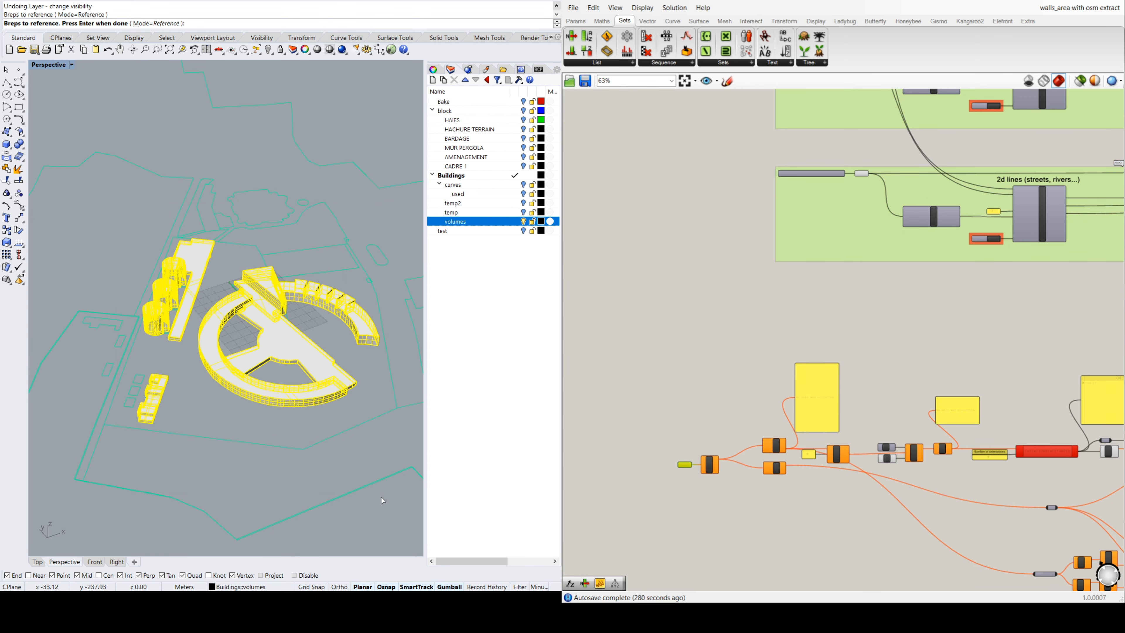
key(Return)
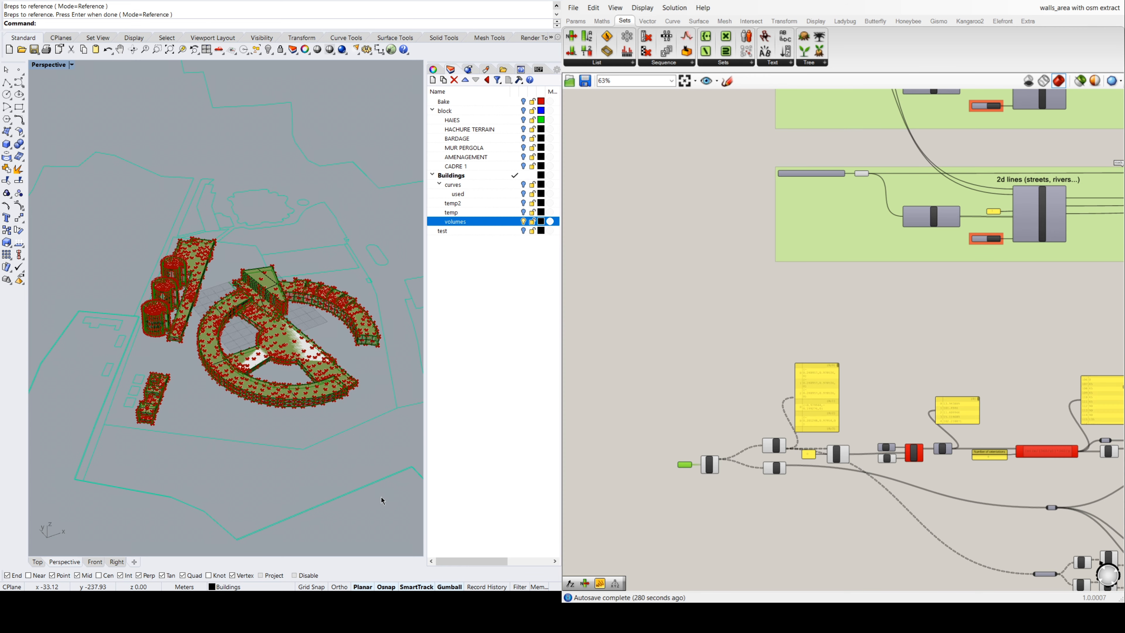
click(709, 503)
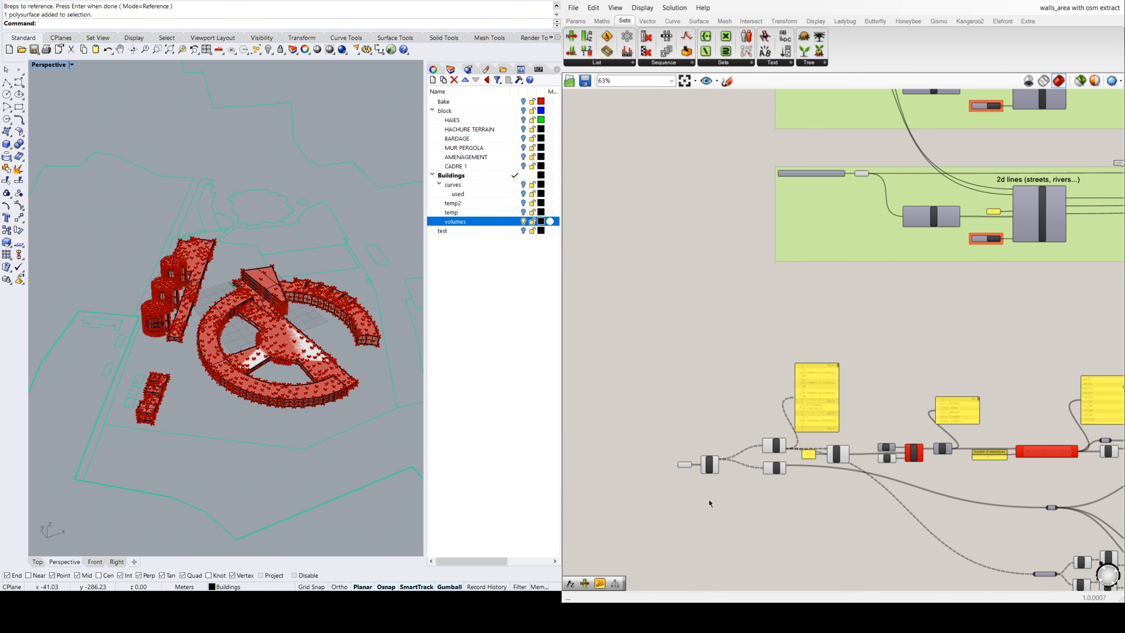
Examine how the referenced Breps are deconstructed into faces, with face normals, face areas and the first normal picked per face
scroll(706, 489, up, 5)
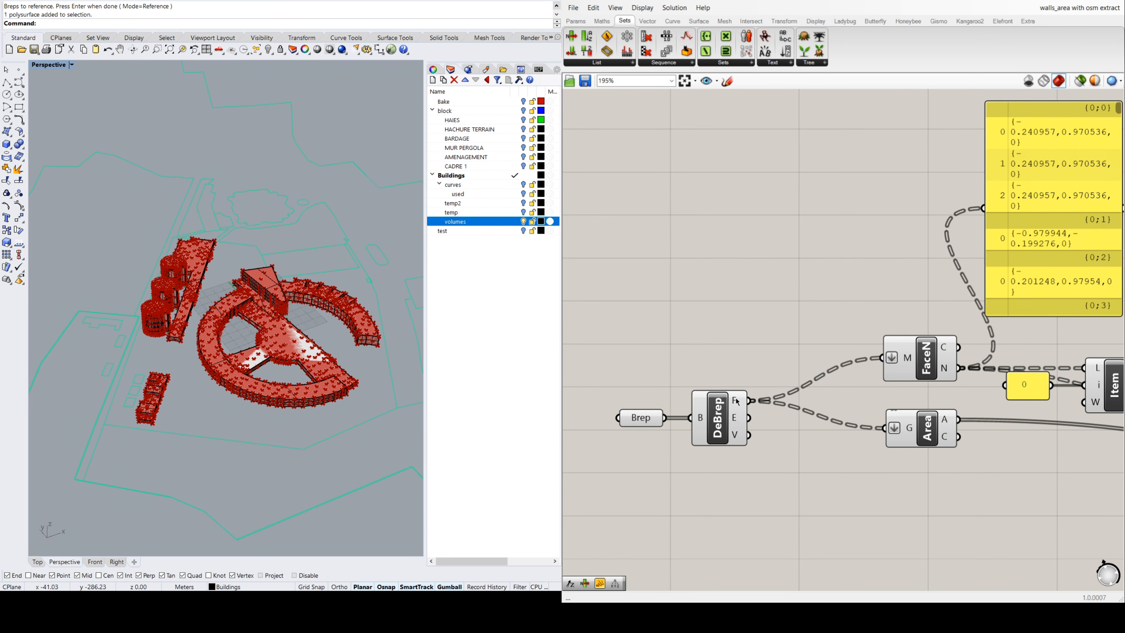
scroll(707, 331, down, 2)
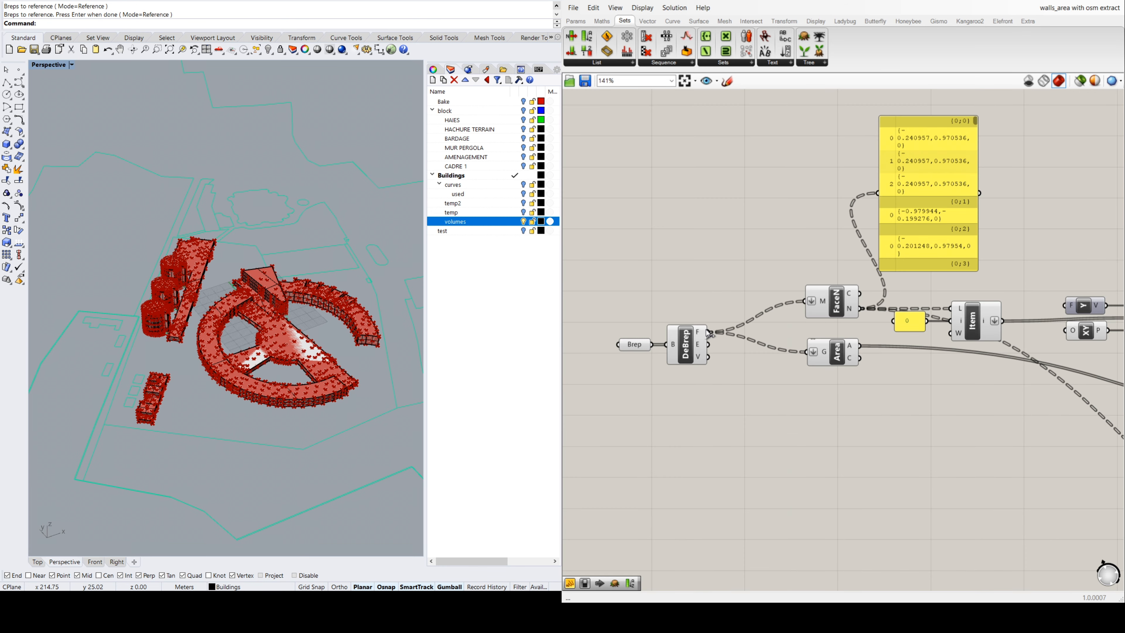
scroll(707, 333, down, 2)
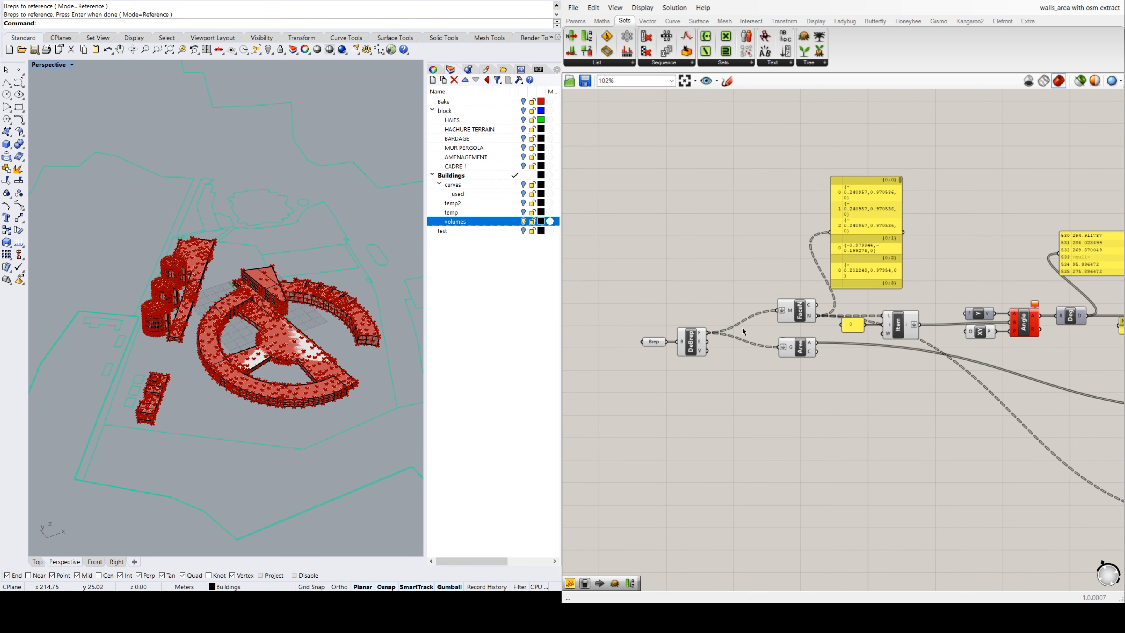
scroll(791, 331, up, 2)
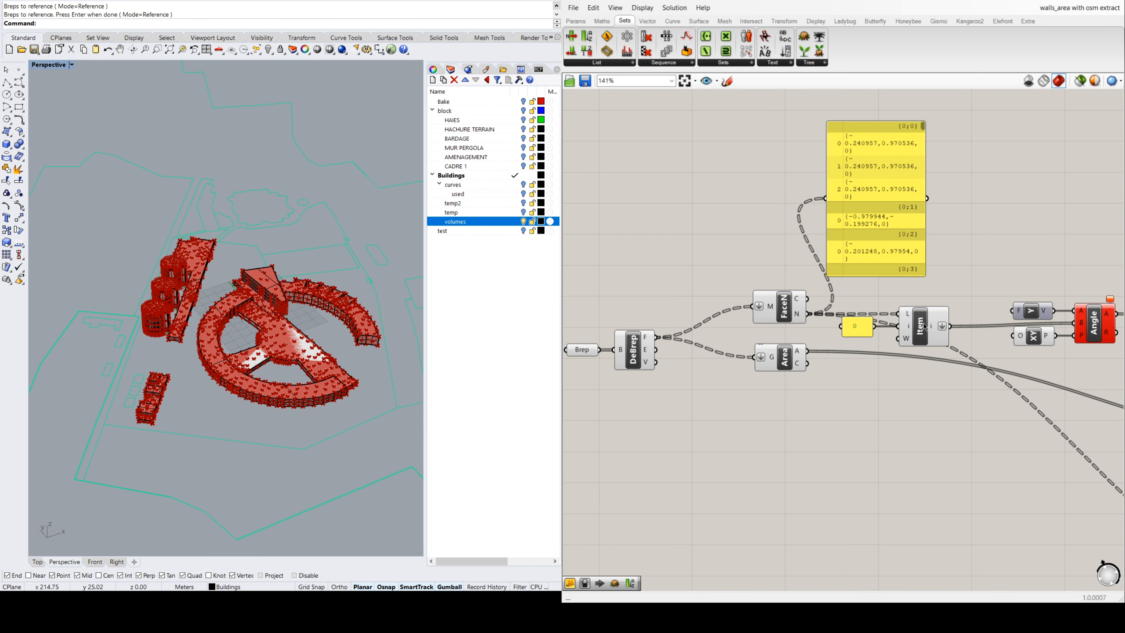
scroll(874, 369, down, 1)
scroll(909, 351, up, 2)
scroll(911, 351, down, 2)
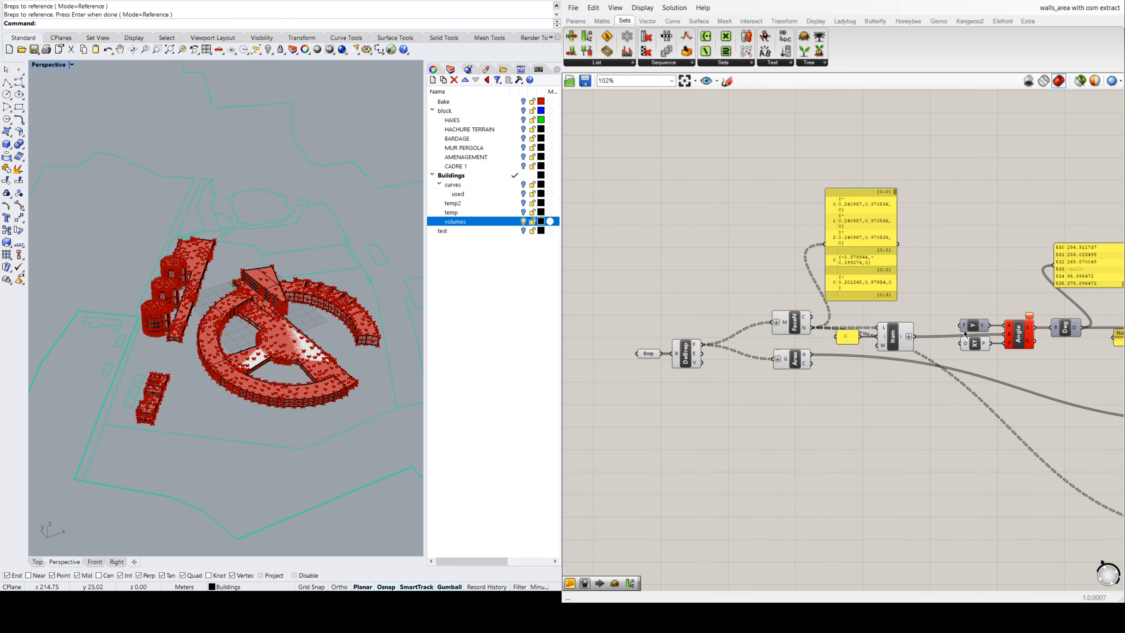
scroll(1028, 340, up, 1)
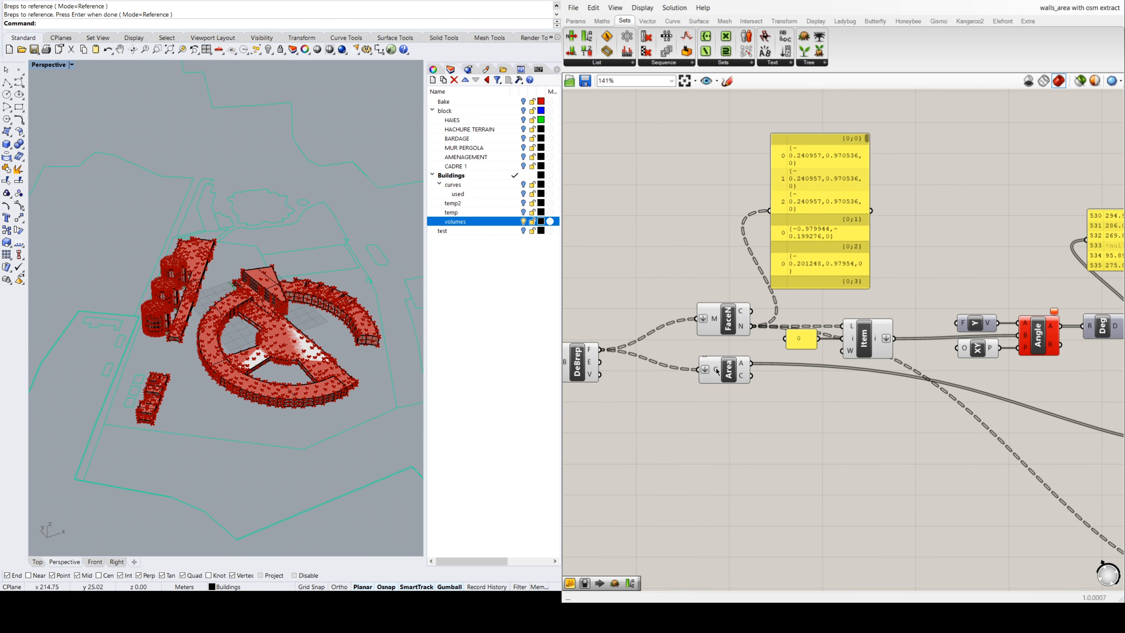
scroll(717, 372, down, 4)
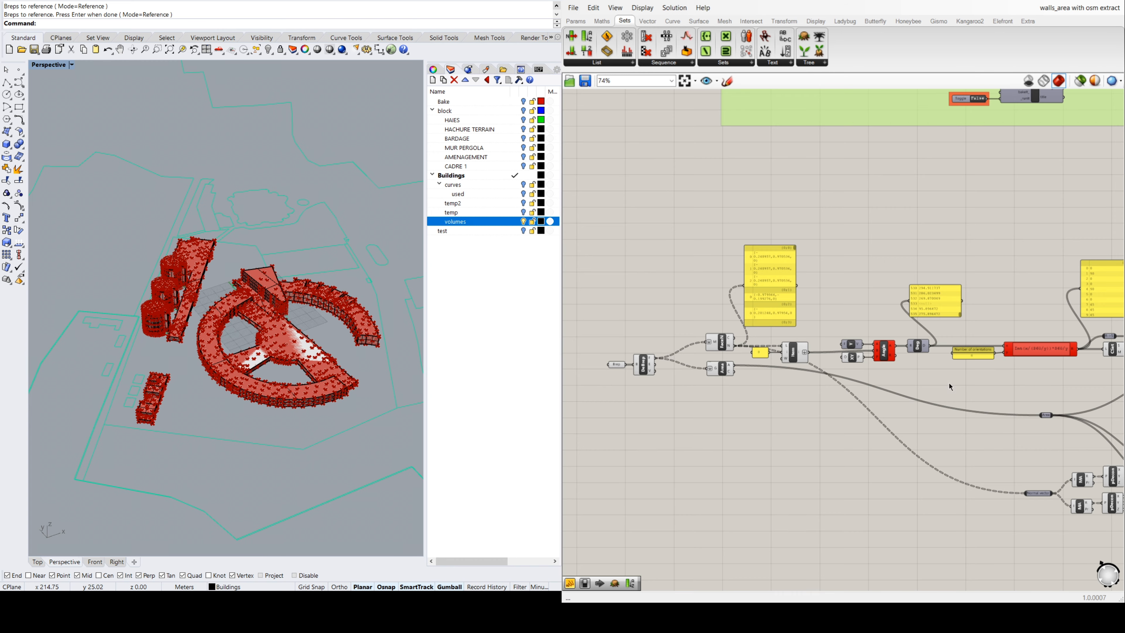
Examine the normal angles in degrees and how the number of orientations and the Int(x/(360/y))*360/y expression round them
scroll(949, 386, up, 3)
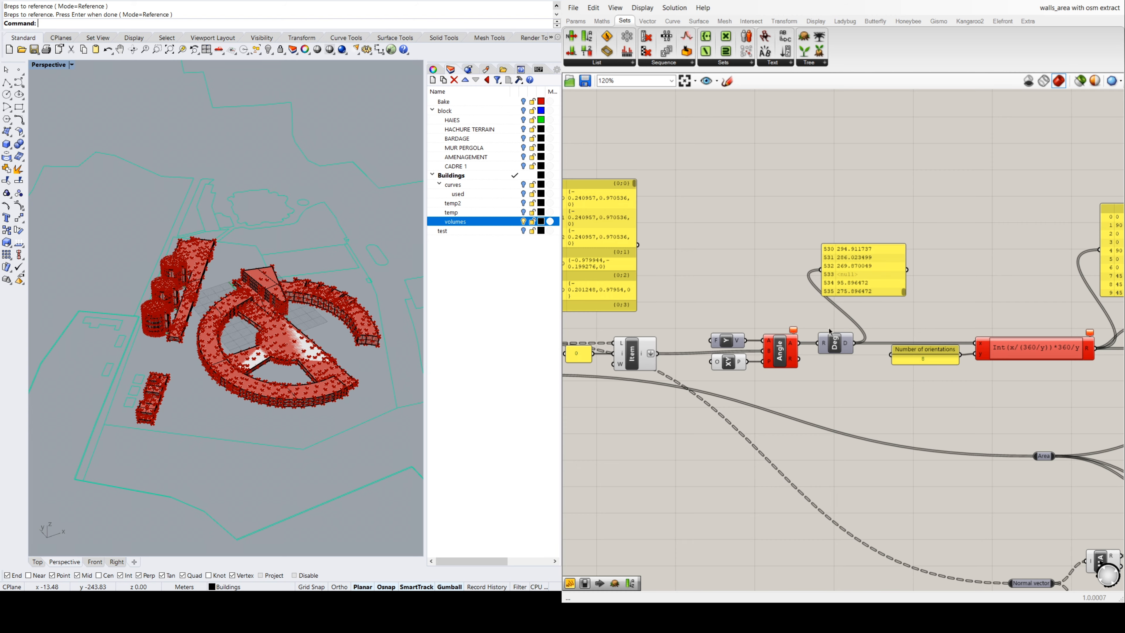
scroll(858, 279, down, 3)
scroll(921, 345, up, 3)
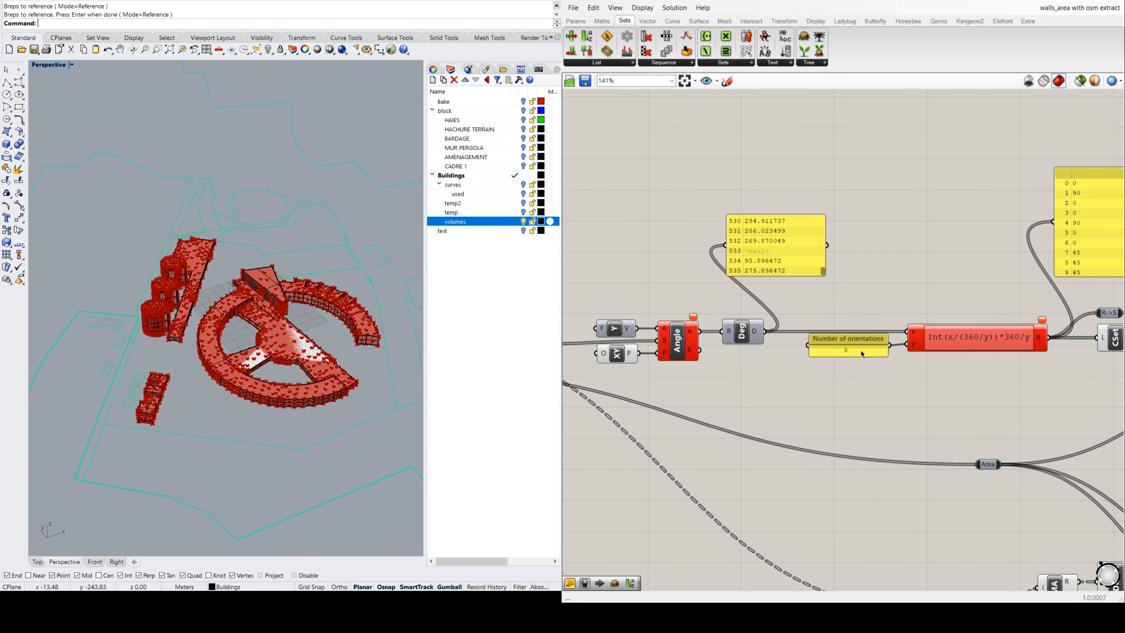
scroll(921, 346, down, 3)
scroll(952, 353, up, 2)
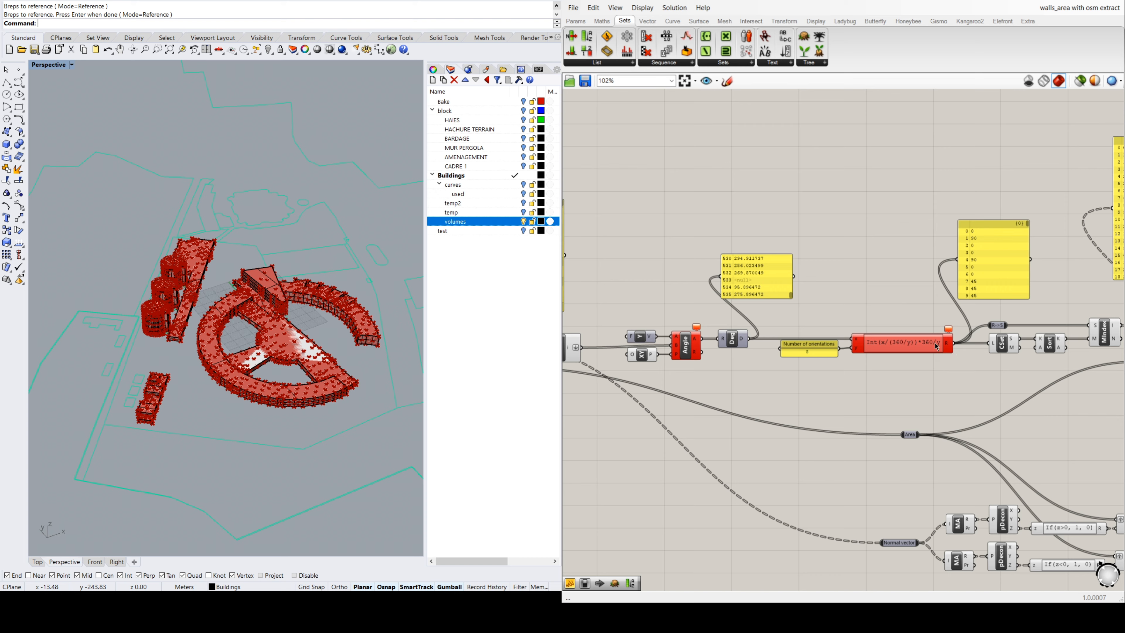
drag(791, 296, 785, 248)
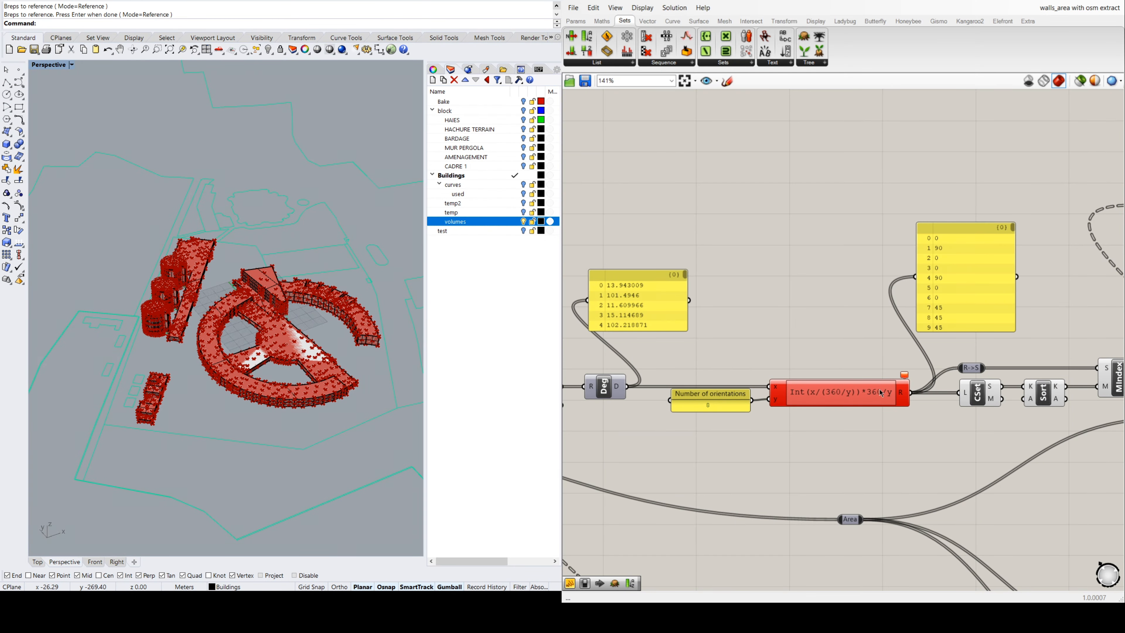
drag(1012, 230, 1019, 249)
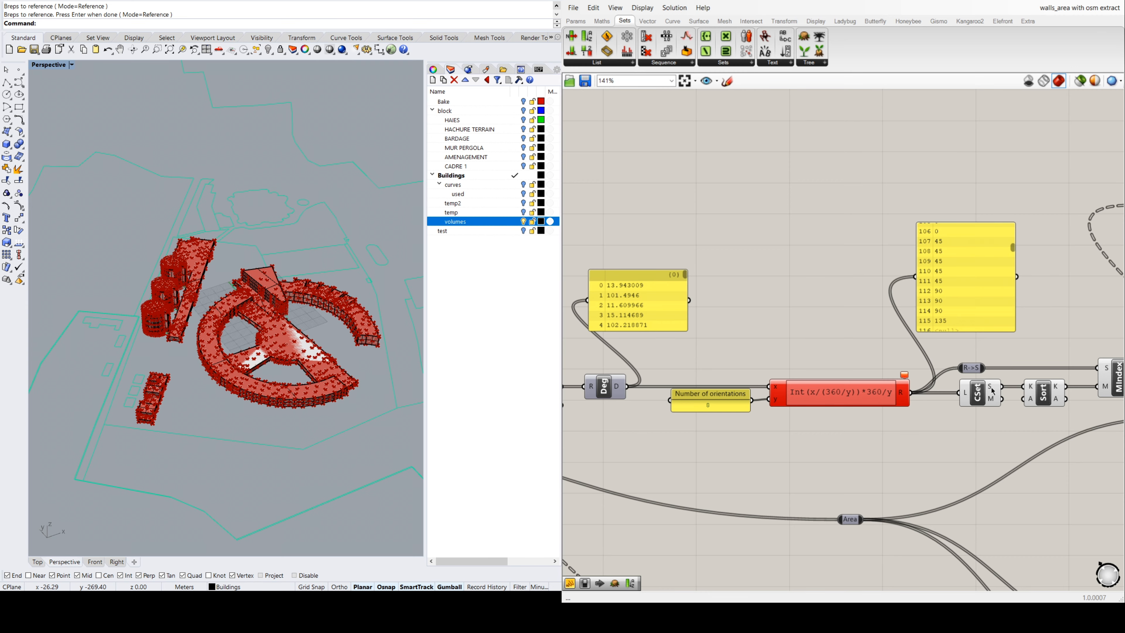
Examine the grouping of areas per orientation, the control sum, and the z>0 and z<0 branches for roof and ground floor area
scroll(811, 412, down, 4)
right_drag(970, 446, 855, 437)
scroll(855, 437, up, 3)
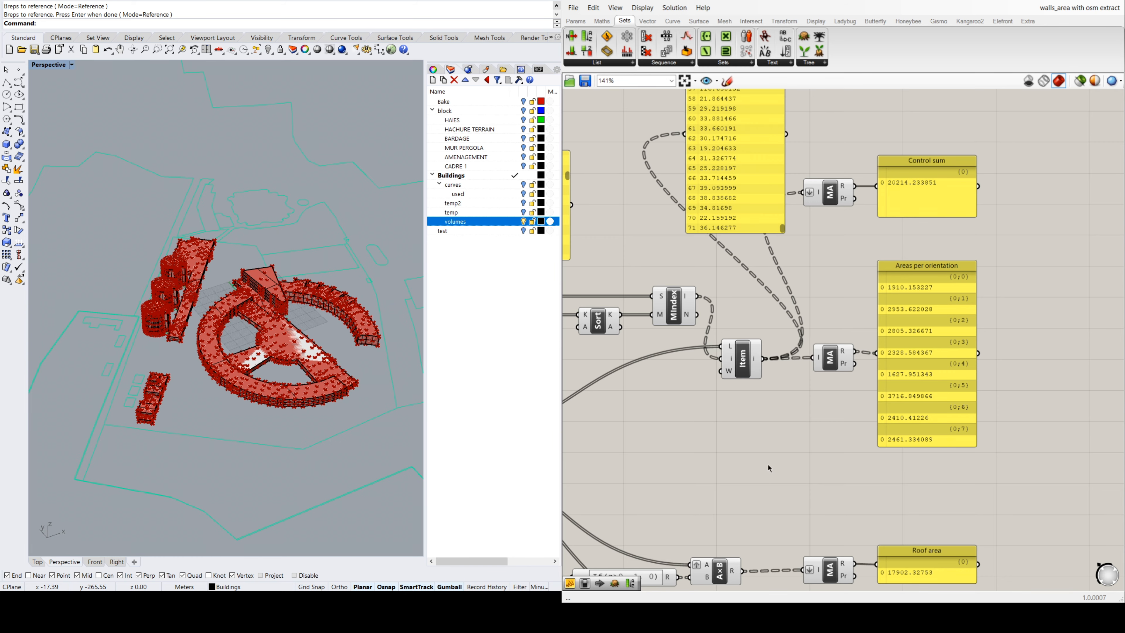
scroll(754, 491, down, 3)
scroll(643, 541, up, 3)
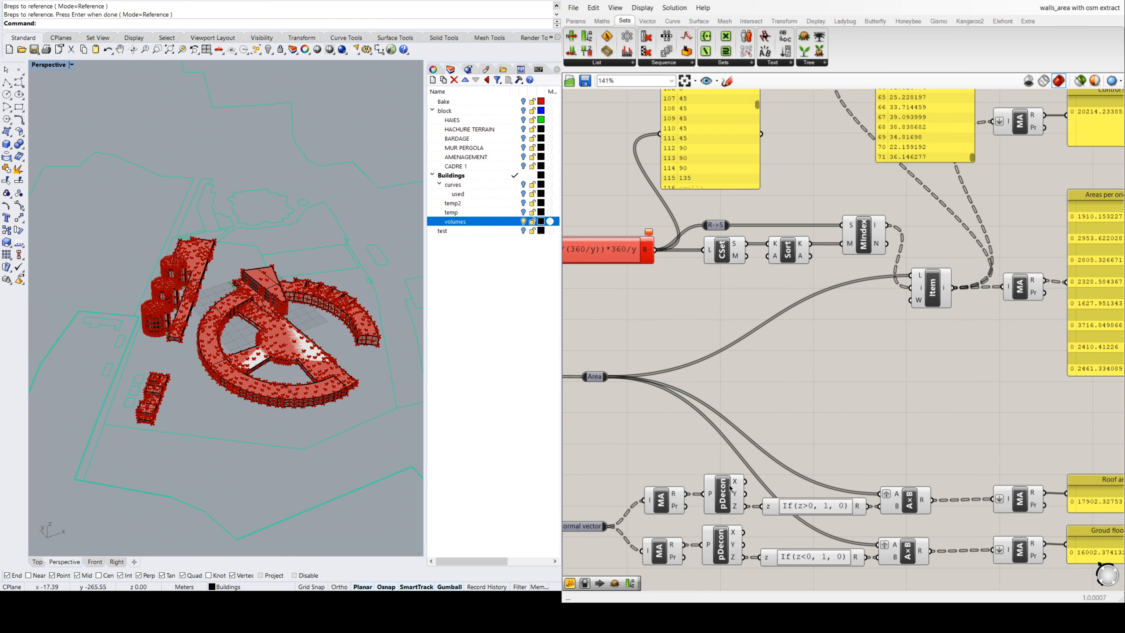
scroll(729, 487, down, 2)
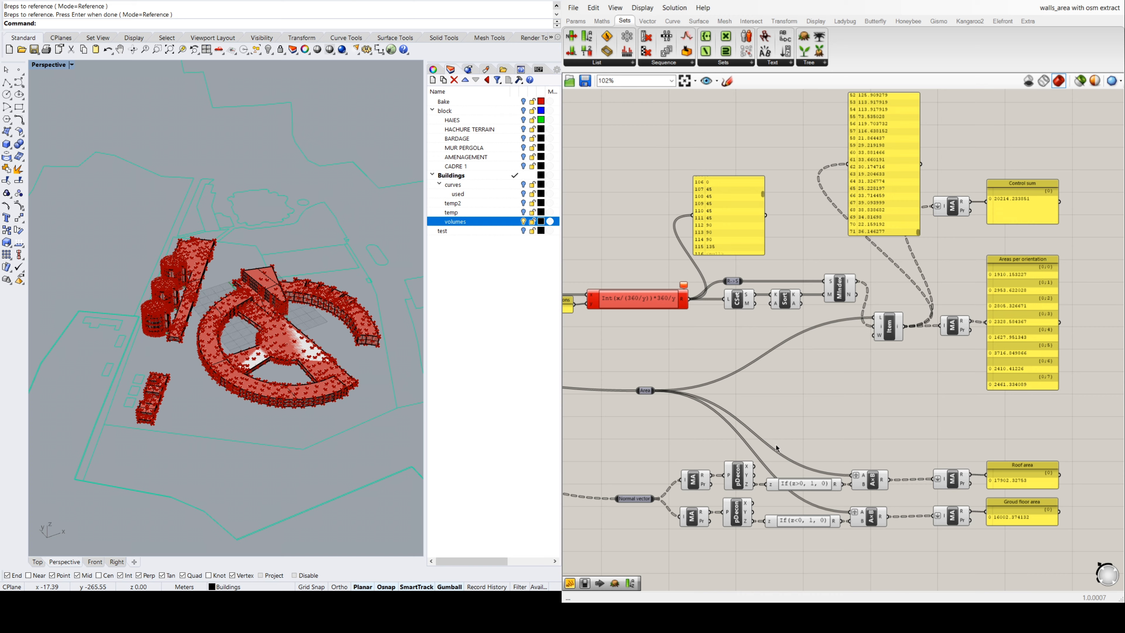
scroll(631, 540, up, 2)
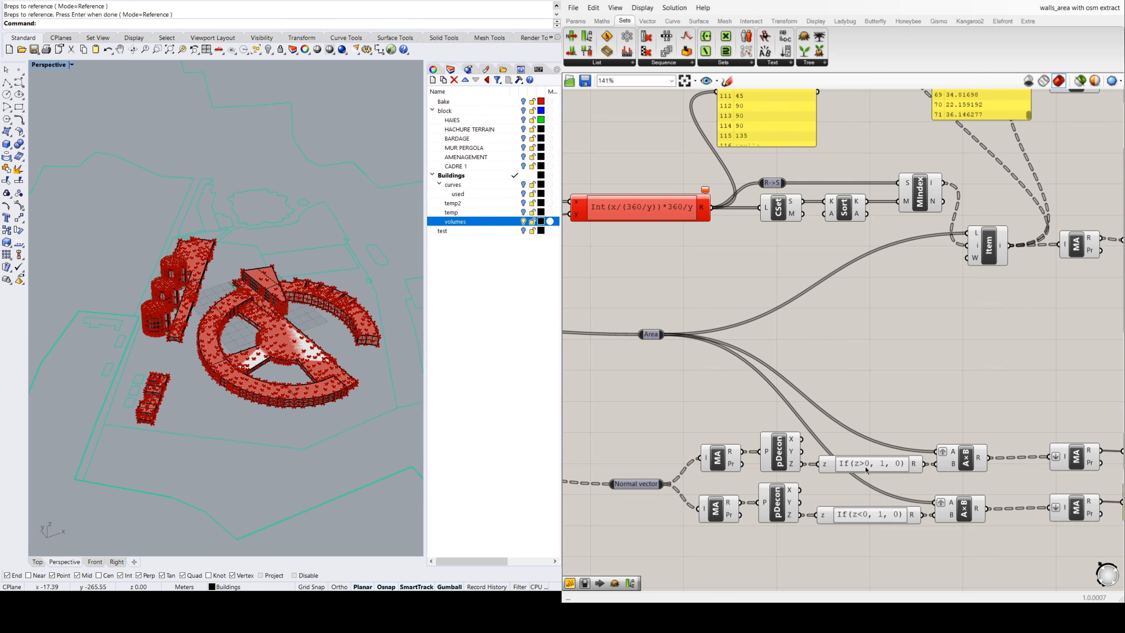
scroll(871, 465, down, 3)
scroll(886, 458, up, 3)
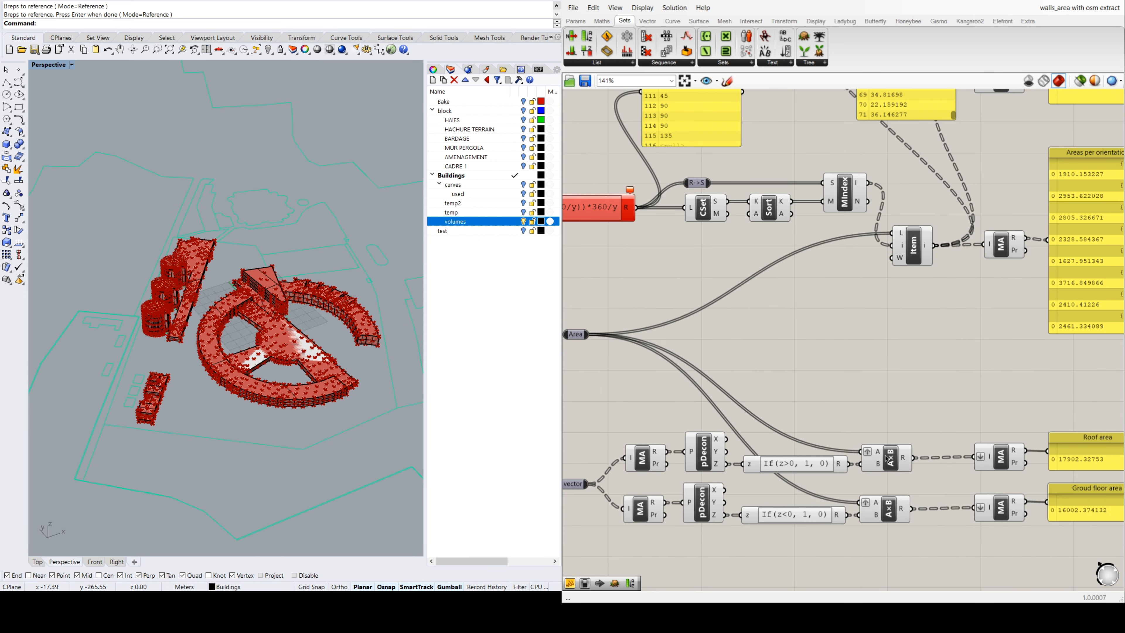